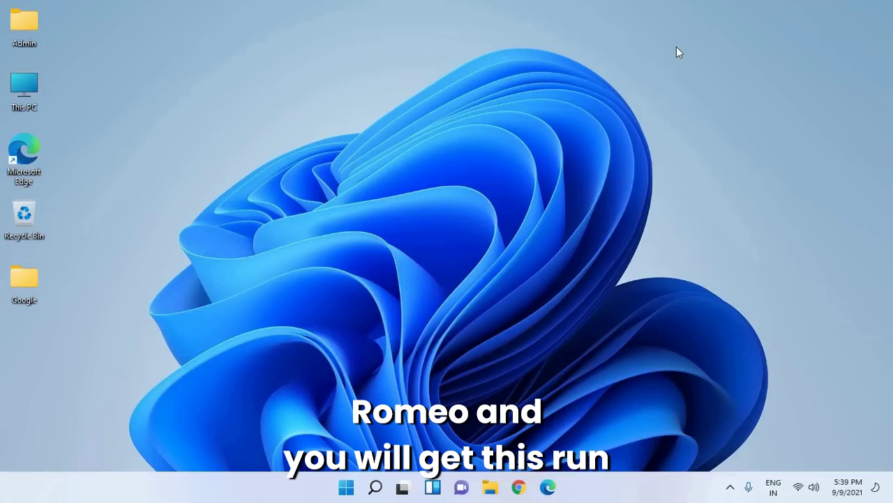
Run 'prefetch' from the Run dialog to open the Prefetch folder in File Explorer
key("super+r")
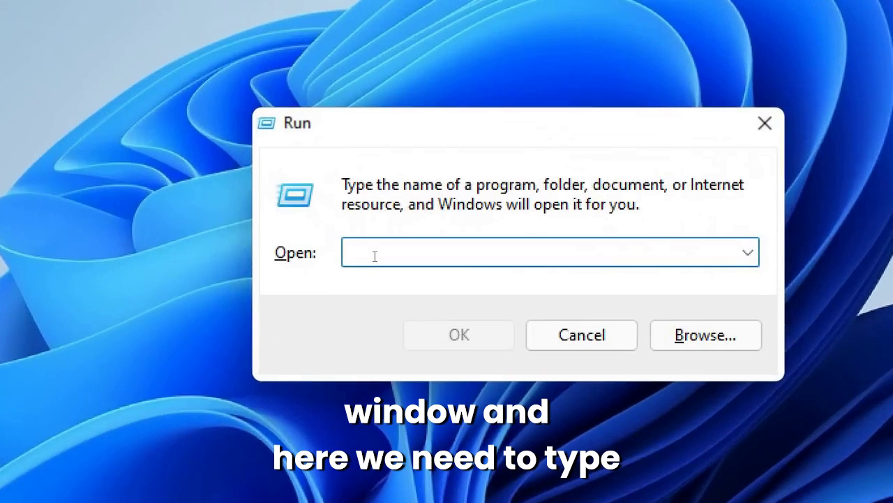
type("prefet")
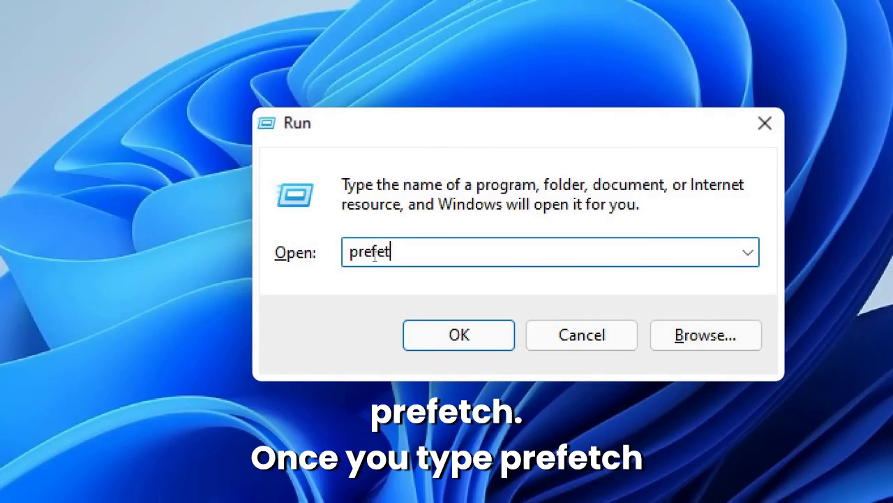
type("ch")
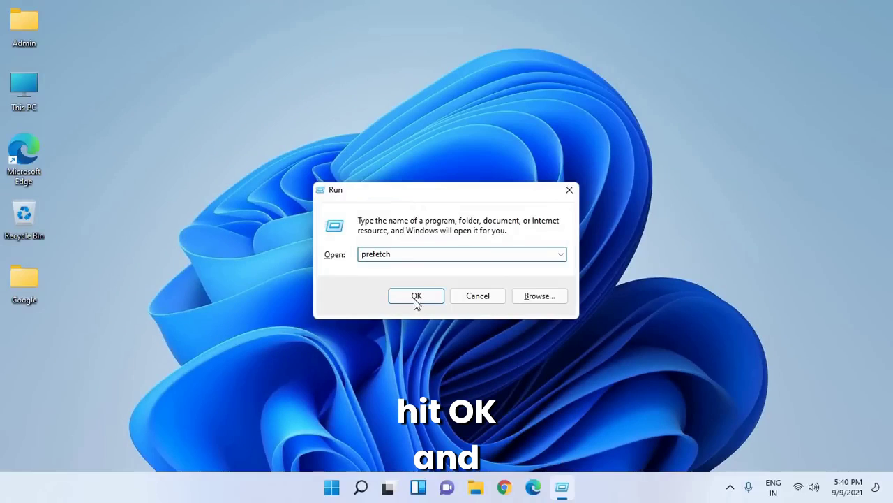
left_click(416, 297)
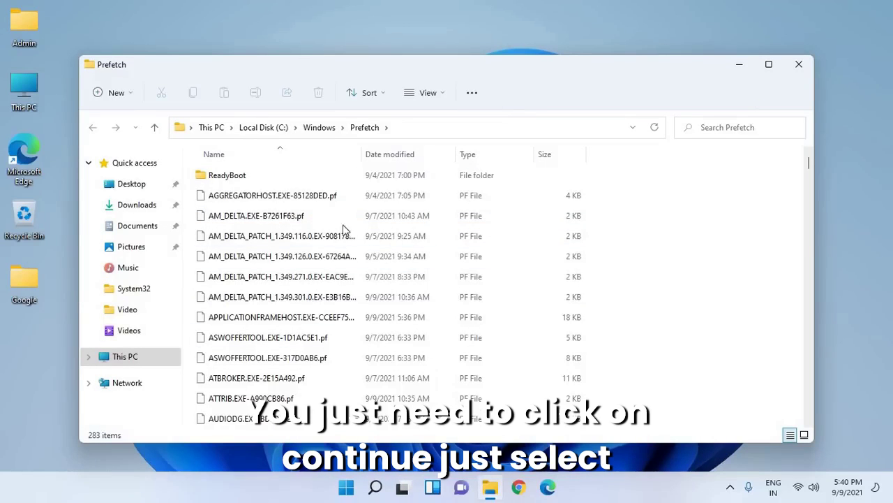
Permanently delete all 283 Prefetch items and close the emptied folder window
left_click(276, 238)
left_click(298, 197)
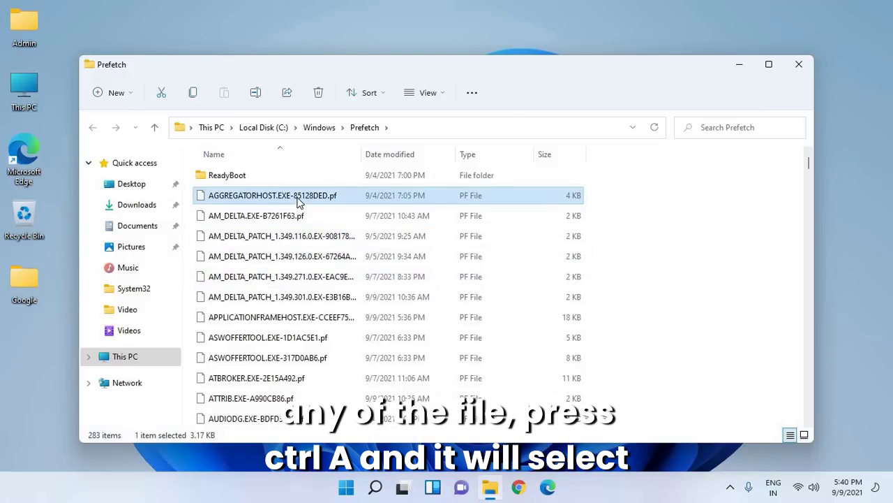
key("ctrl+a")
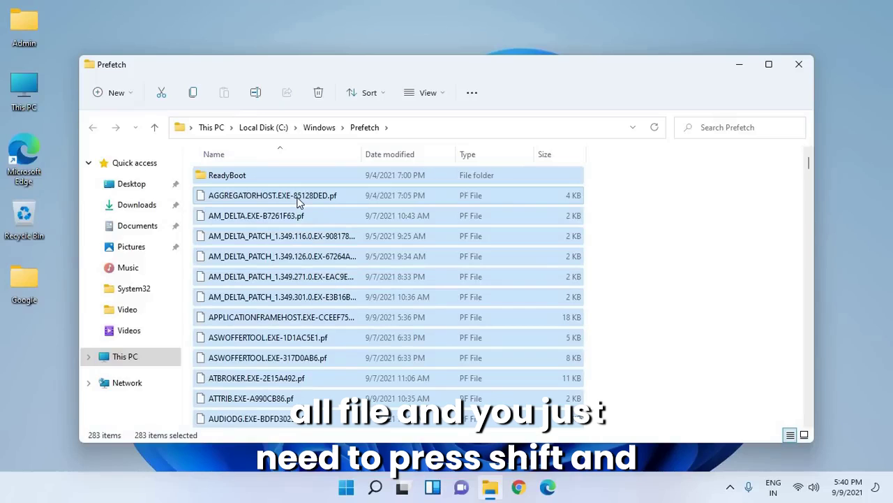
key("shift+Delete")
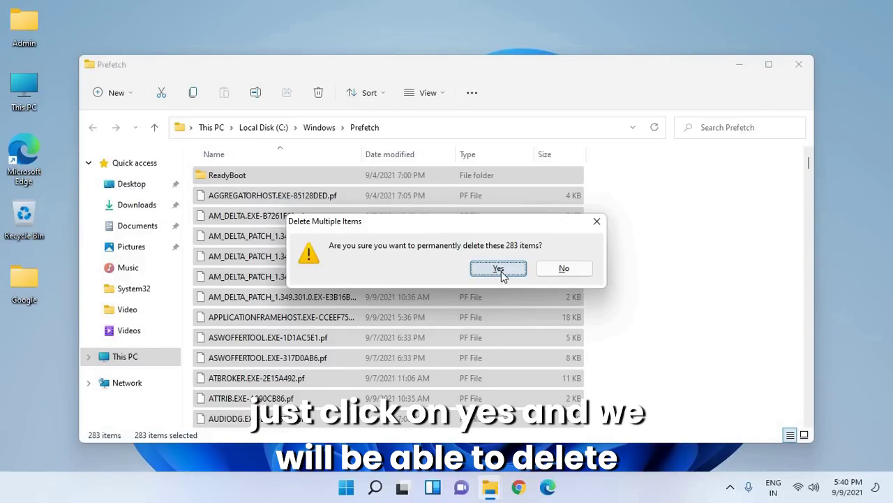
left_click(501, 270)
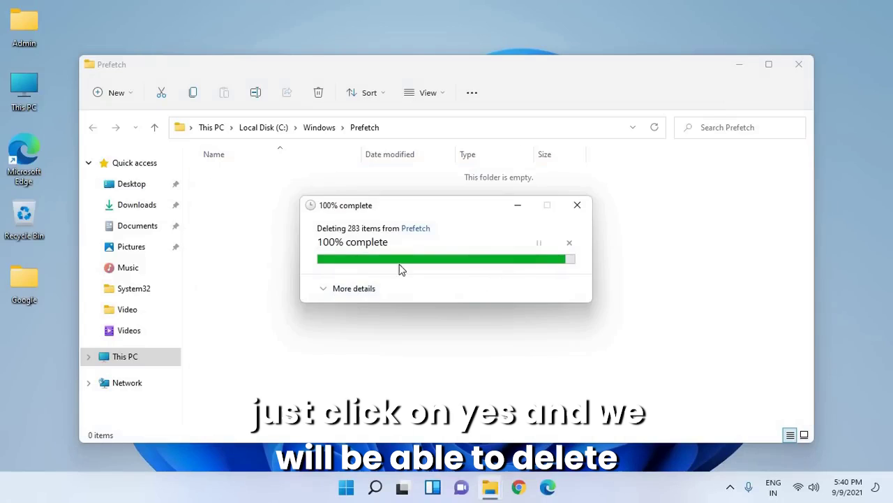
left_click(796, 66)
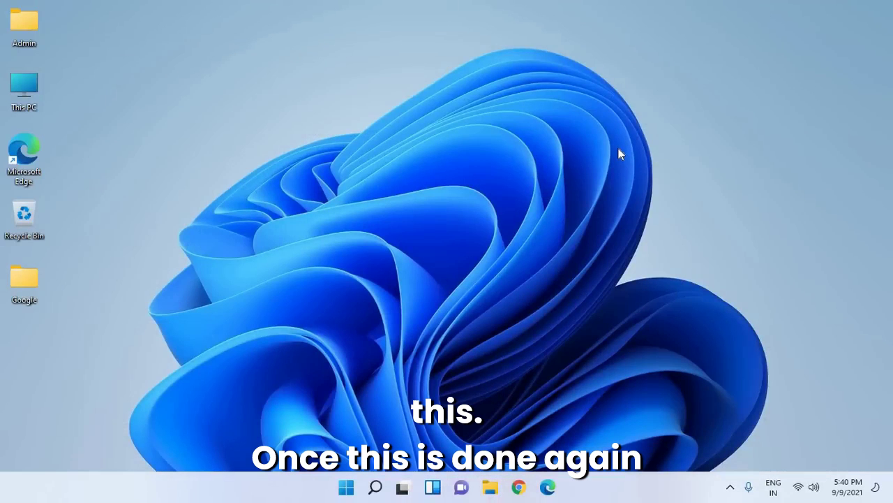
Run 'temp' from the Run dialog to open the C: Windows Temp folder
key("super+r")
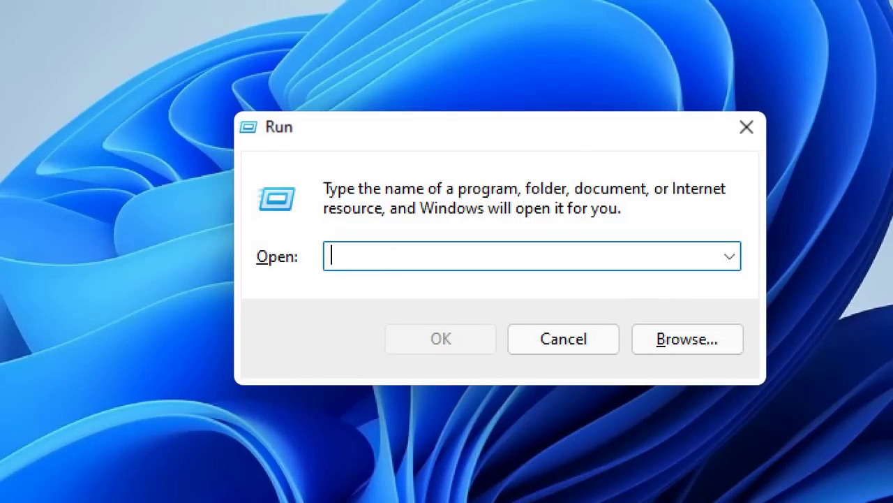
type("temp")
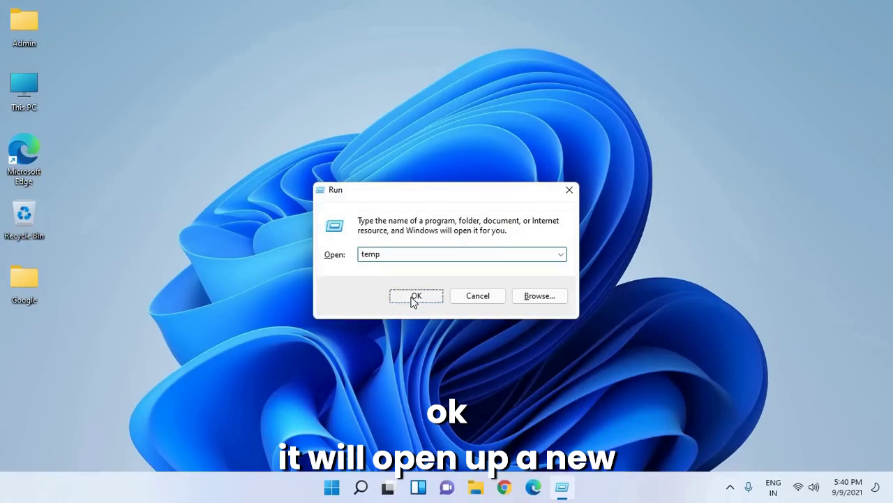
left_click(412, 299)
Permanently delete all 11 items in Windows Temp and close the folder window
left_click(257, 277)
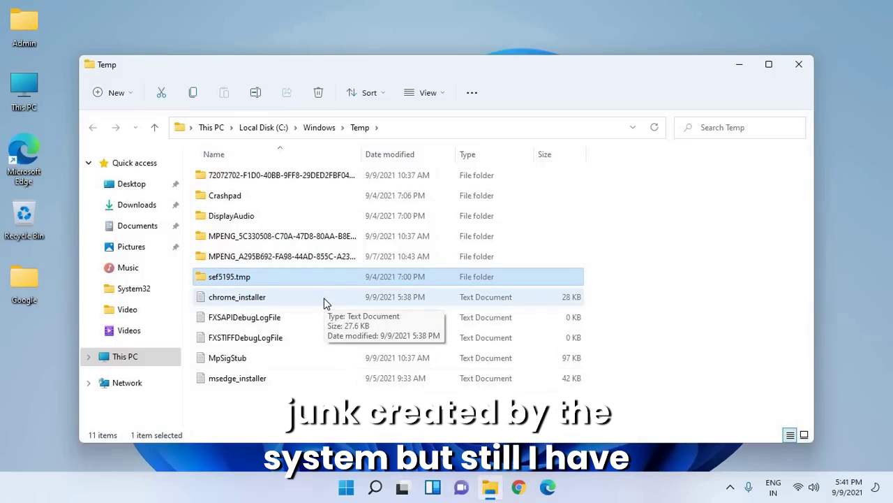
left_click(241, 220)
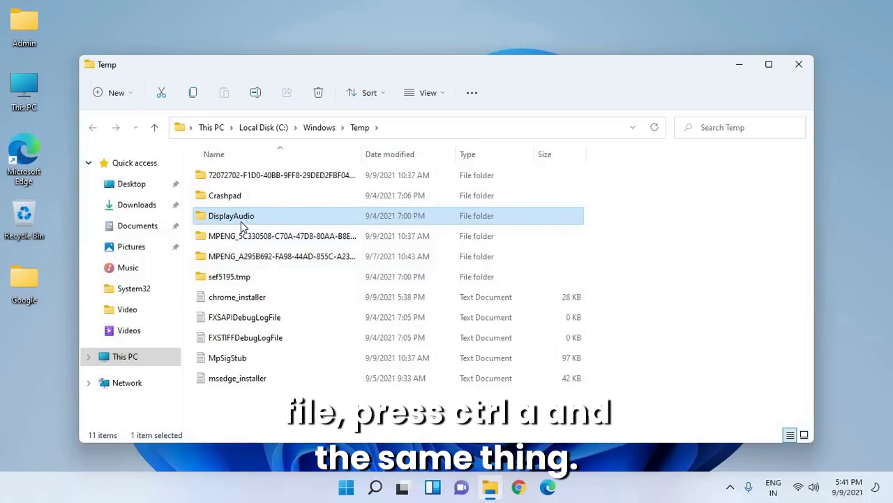
key("ctrl+a")
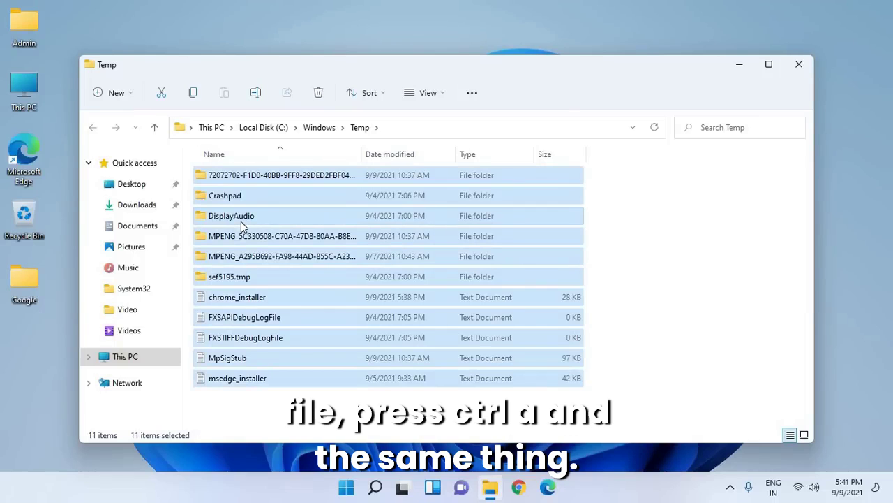
key("shift+Delete")
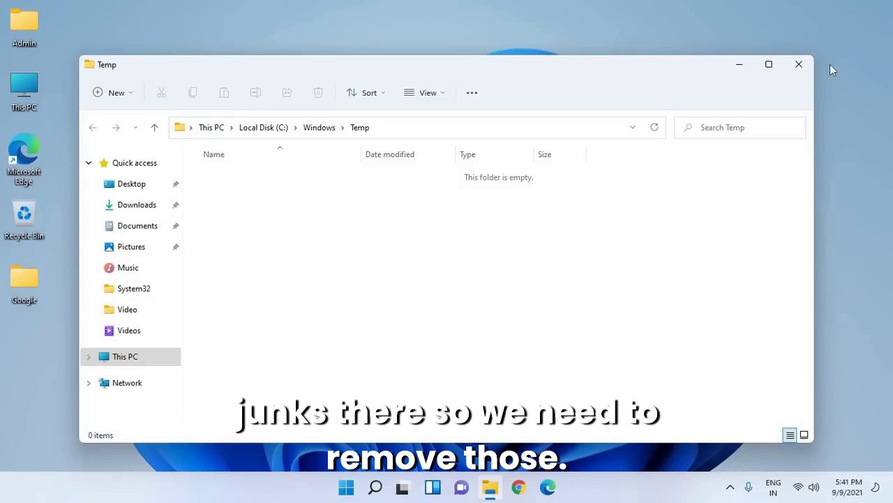
left_click(799, 65)
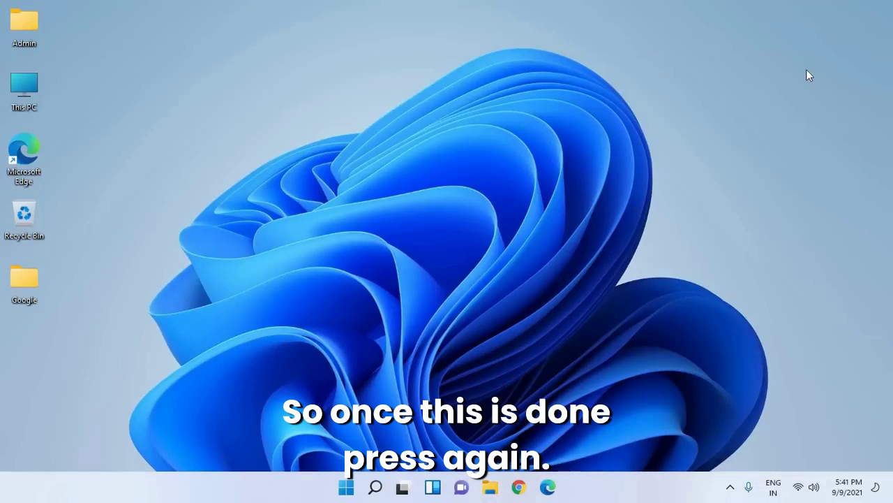
Run '%temp%' to open the user's AppData Local Temp folder with 56 items
key("super+r")
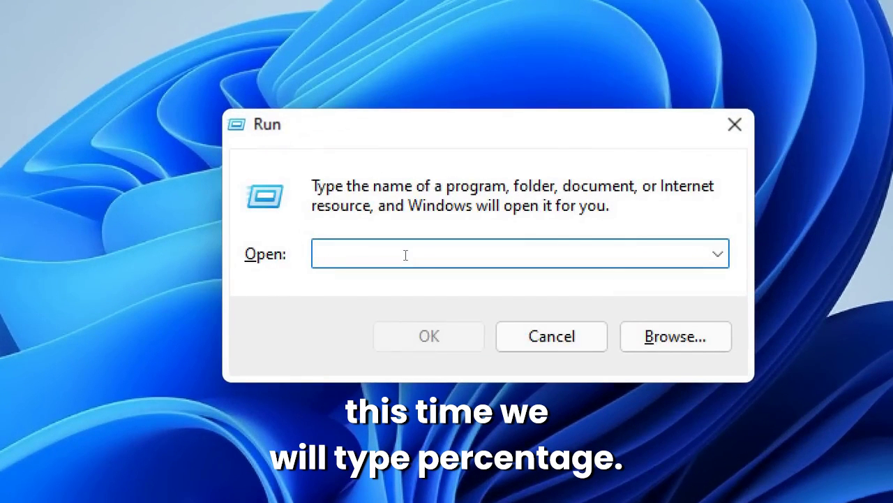
type("%temp")
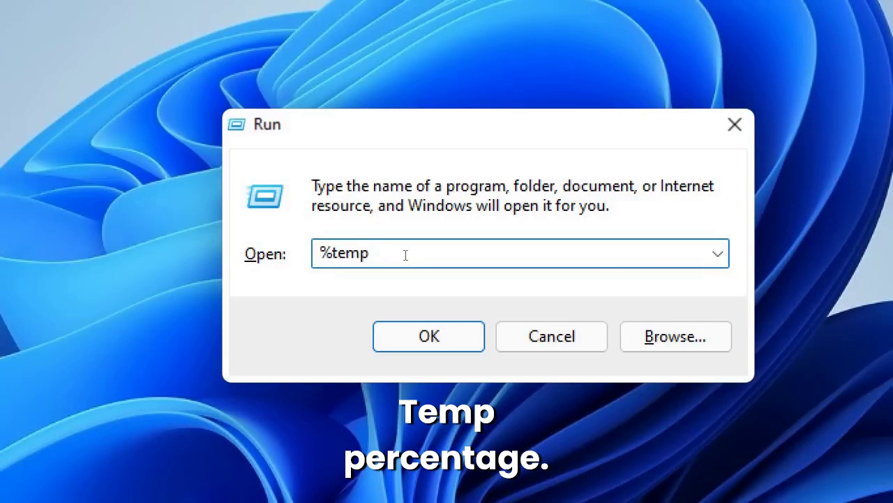
type("%")
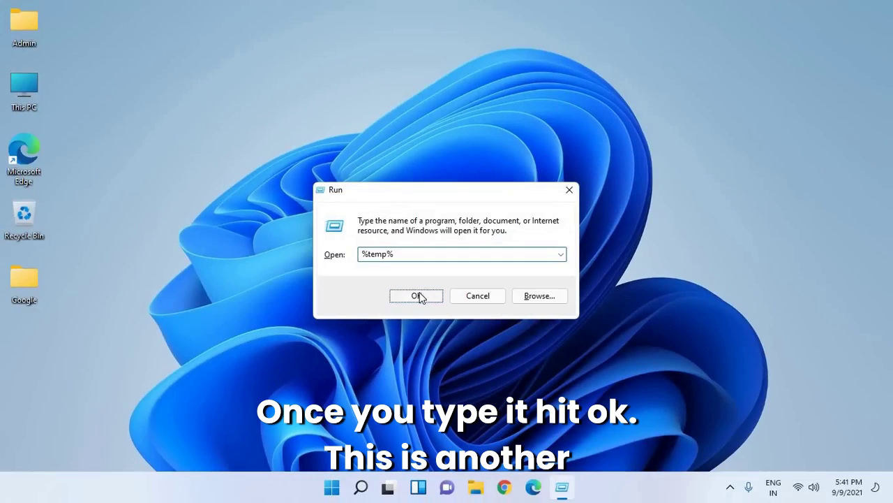
left_click(419, 298)
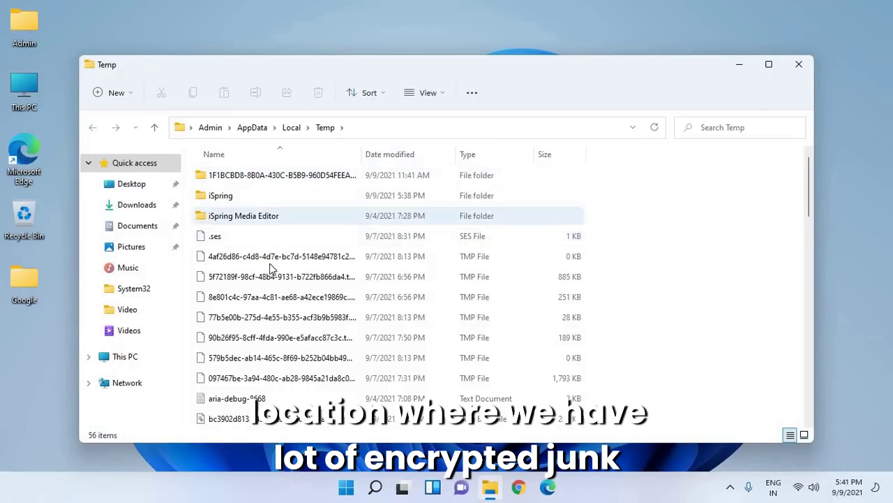
Select all 56 items in the user's Temp folder and confirm permanent deletion
left_click(291, 342)
scroll(291, 343, "down", 4)
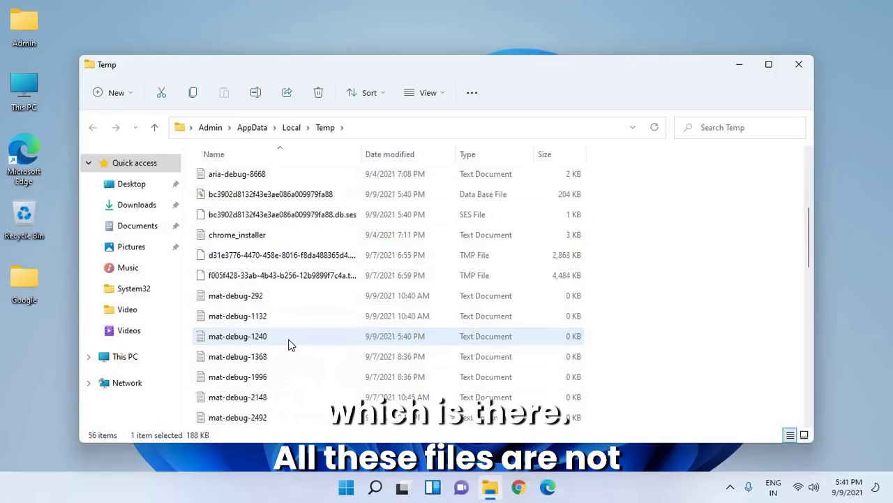
scroll(291, 345, "down", 4)
scroll(291, 343, "up", 5)
scroll(291, 343, "up", 3)
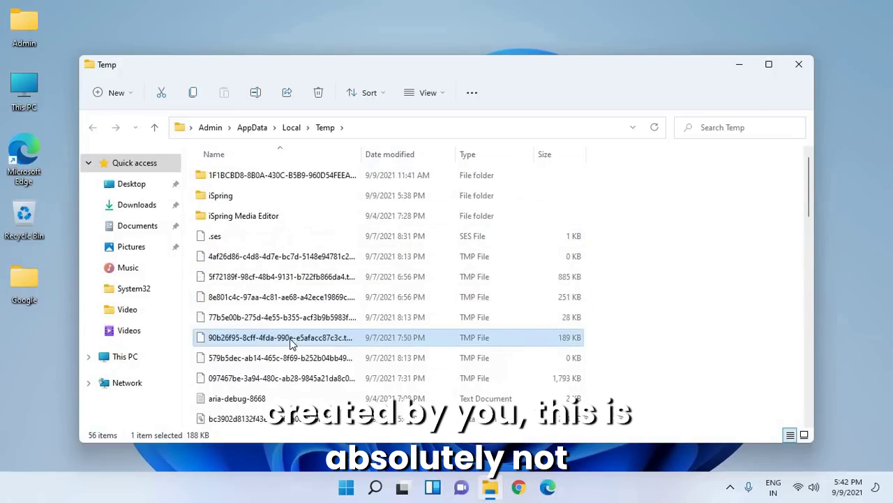
left_click(326, 297)
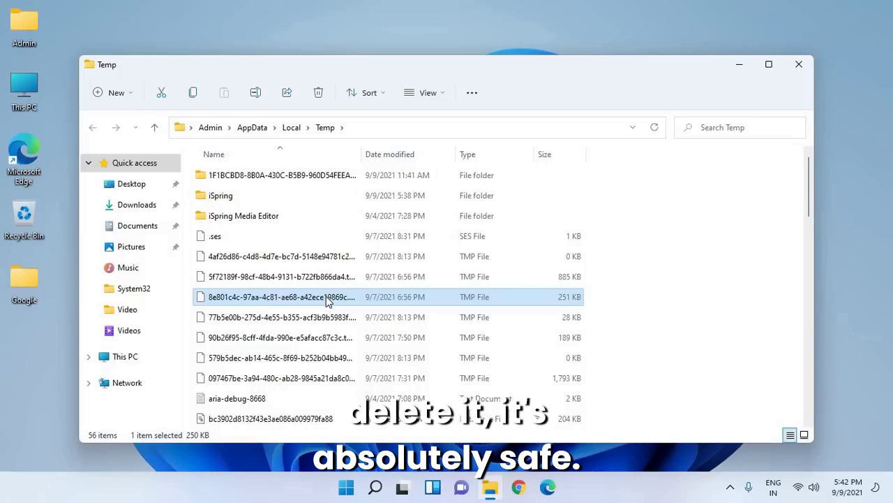
left_click(258, 218)
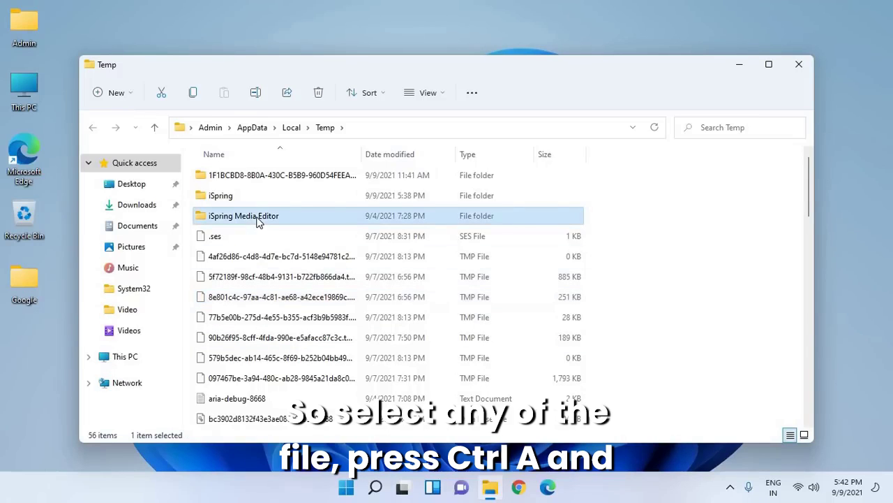
key("ctrl+a")
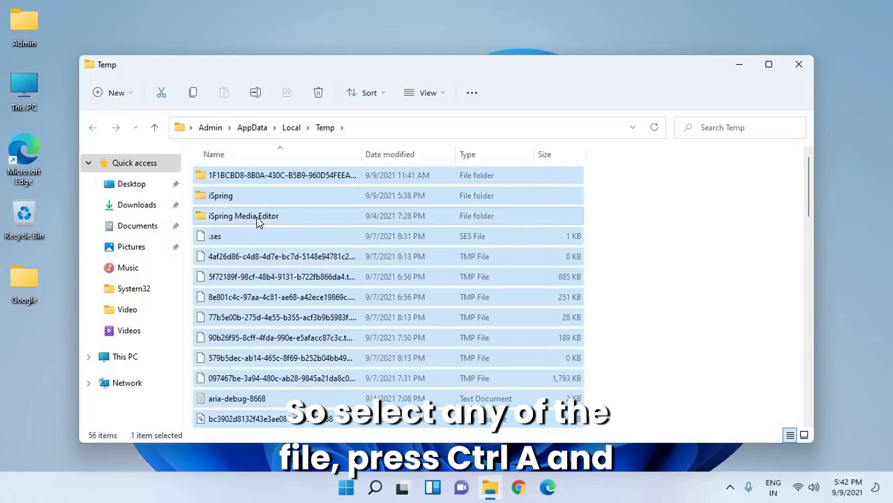
key("shift+Delete")
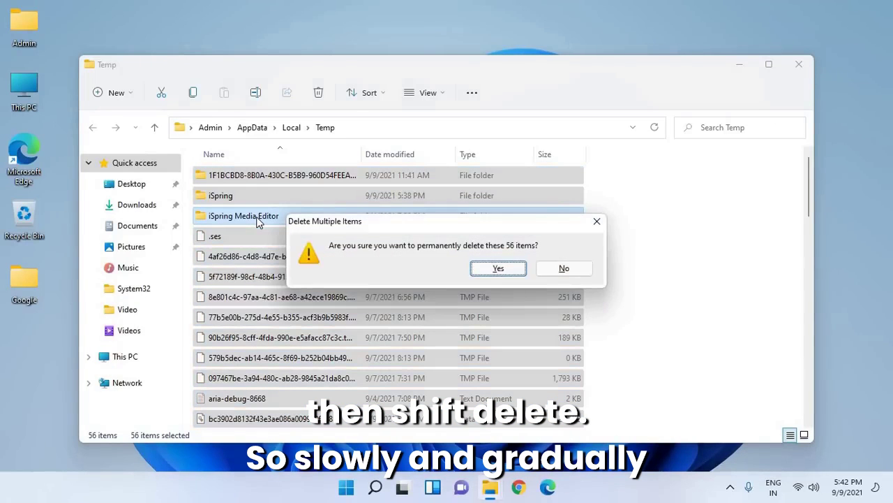
key("Return")
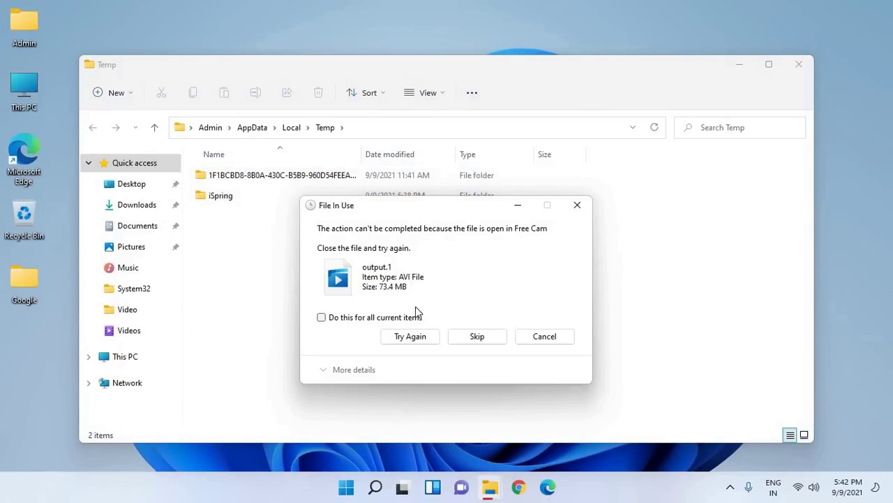
Skip all files still in use, then close the Temp folder window
left_click(475, 339)
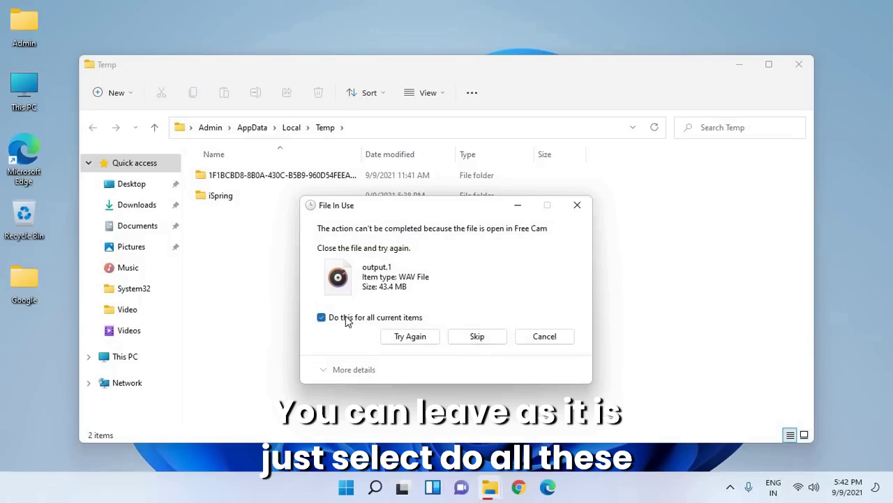
left_click(488, 338)
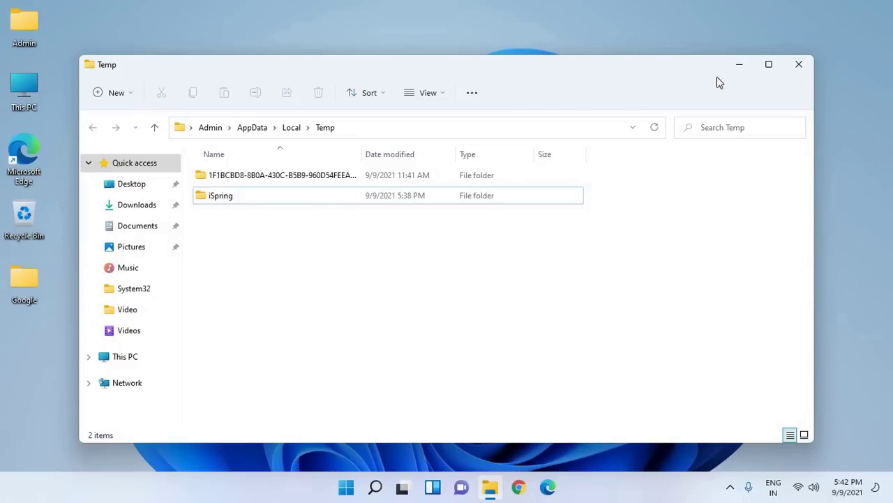
left_click(739, 64)
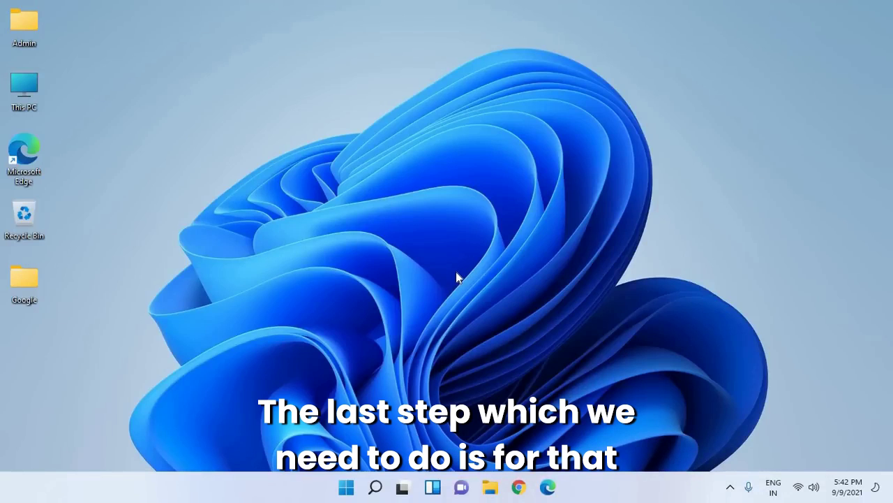
Run 'cleanmgr' from the Run dialog to launch Disk Cleanup
key("super+r")
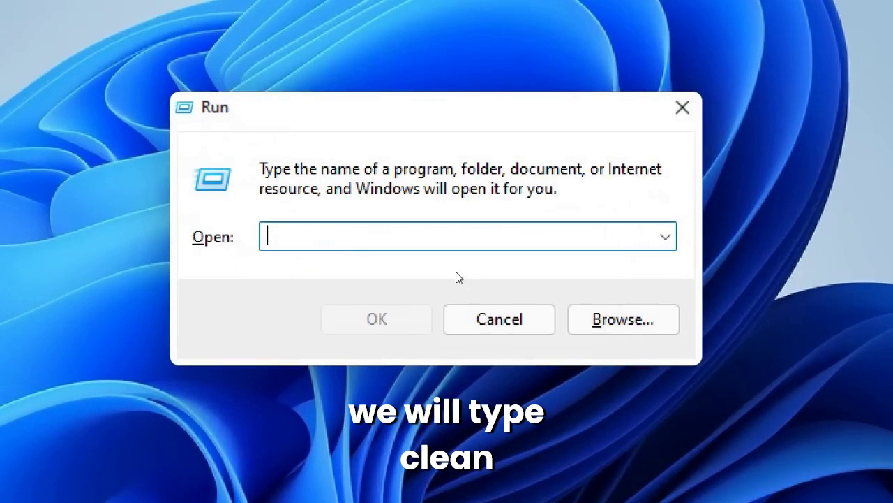
type("leanmgr")
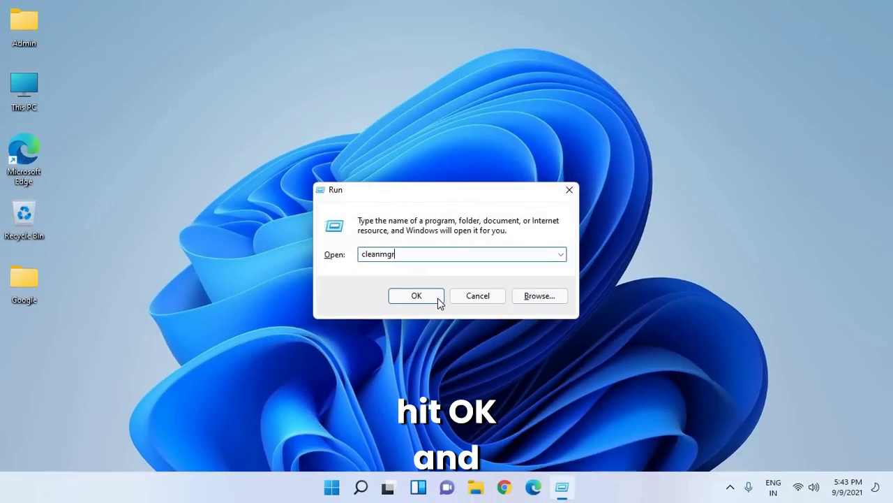
left_click(416, 295)
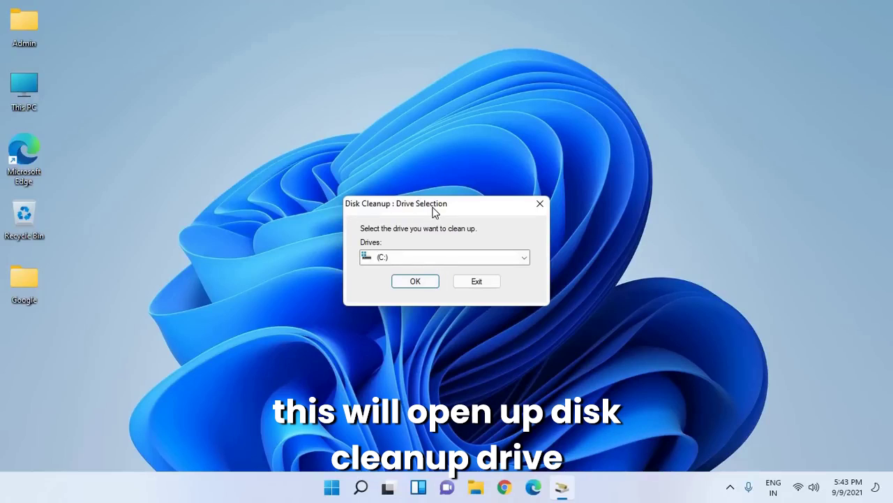
Select drive (C:) in the Drive Selection dialog and confirm it
left_click(419, 258)
left_click(426, 257)
left_click(419, 257)
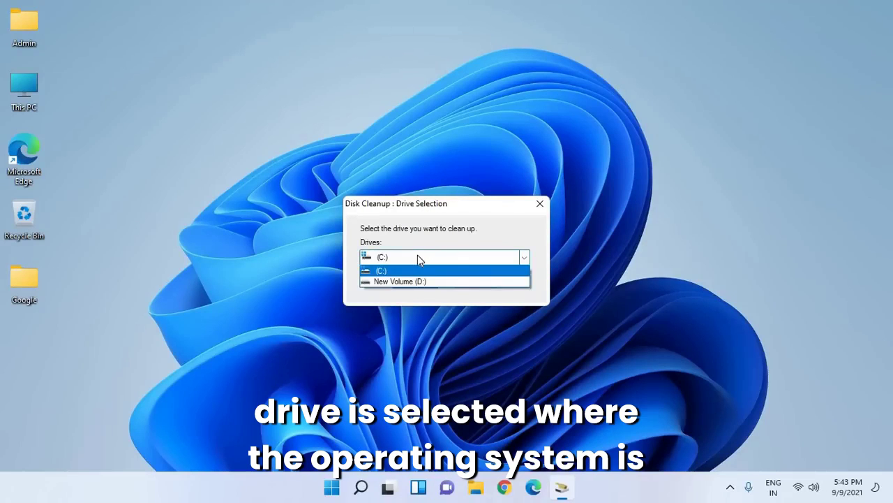
left_click(419, 258)
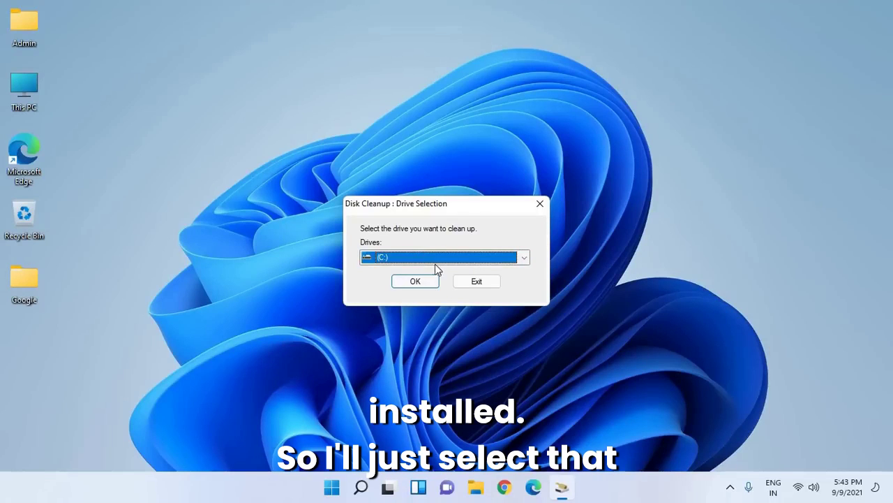
left_click(419, 282)
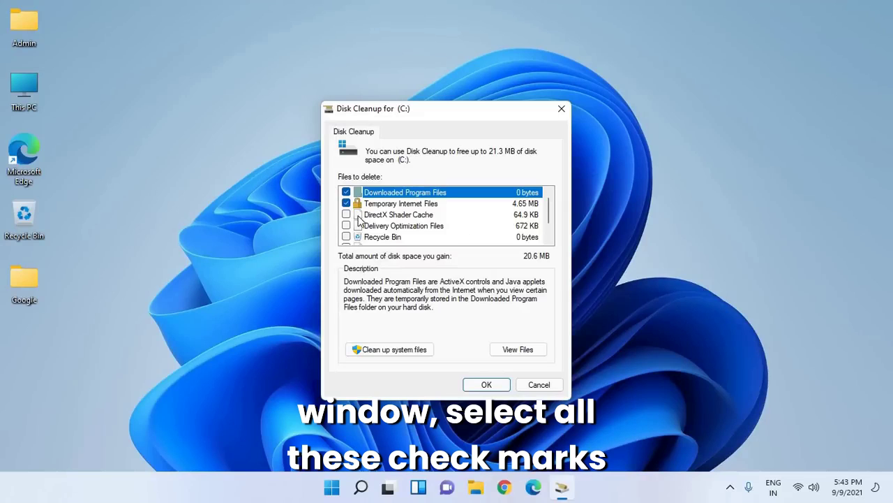
Check every cleanup category, including Shader Cache, Recycle Bin and Temporary files (21.3 MB), and confirm permanent deletion
left_click(346, 214)
left_click(346, 236)
scroll(367, 230, "down", 1)
left_click(347, 226)
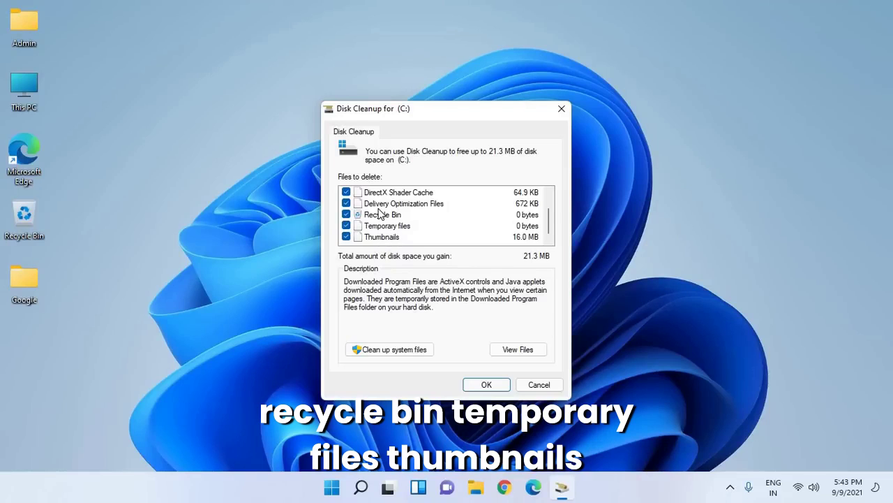
scroll(401, 213, "up", 1)
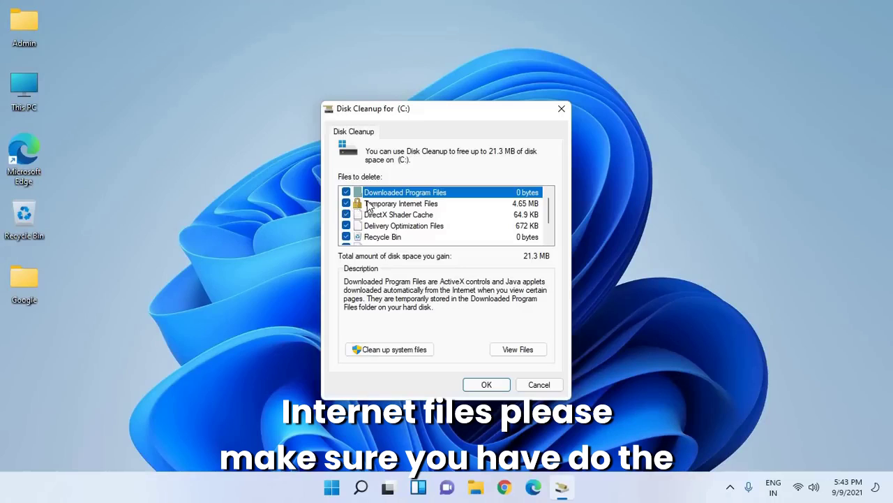
scroll(356, 202, "down", 1)
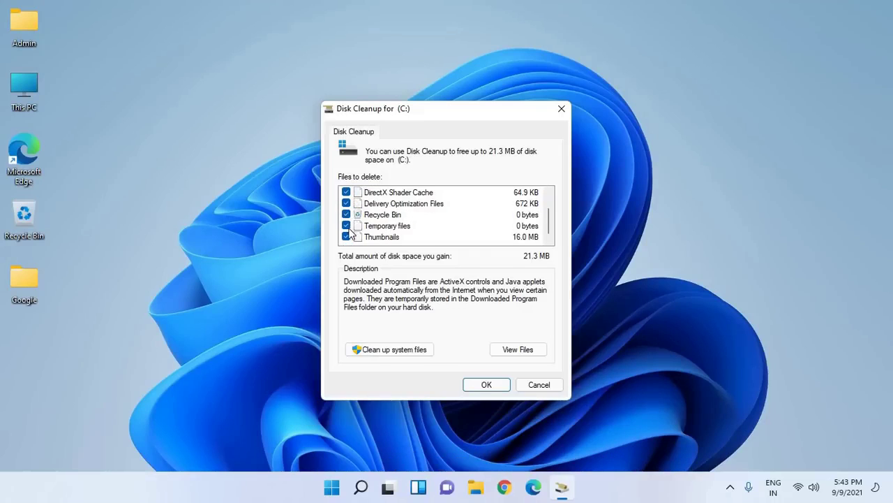
left_click(488, 384)
left_click(460, 251)
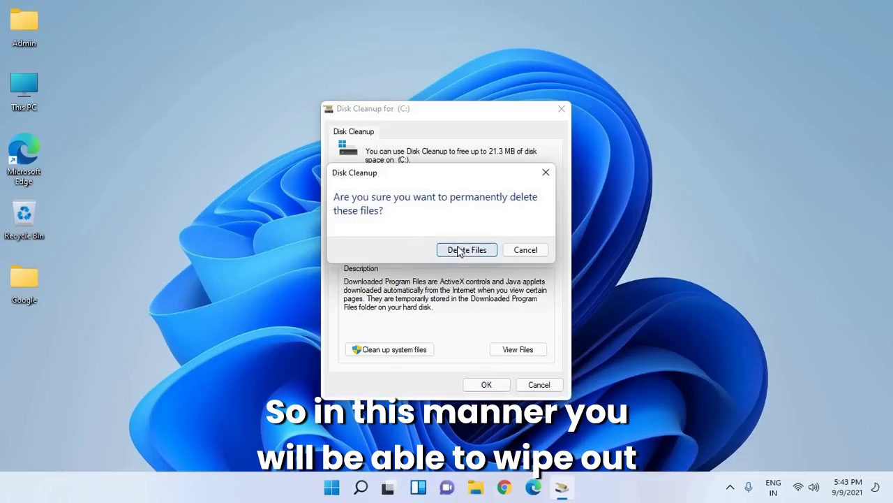